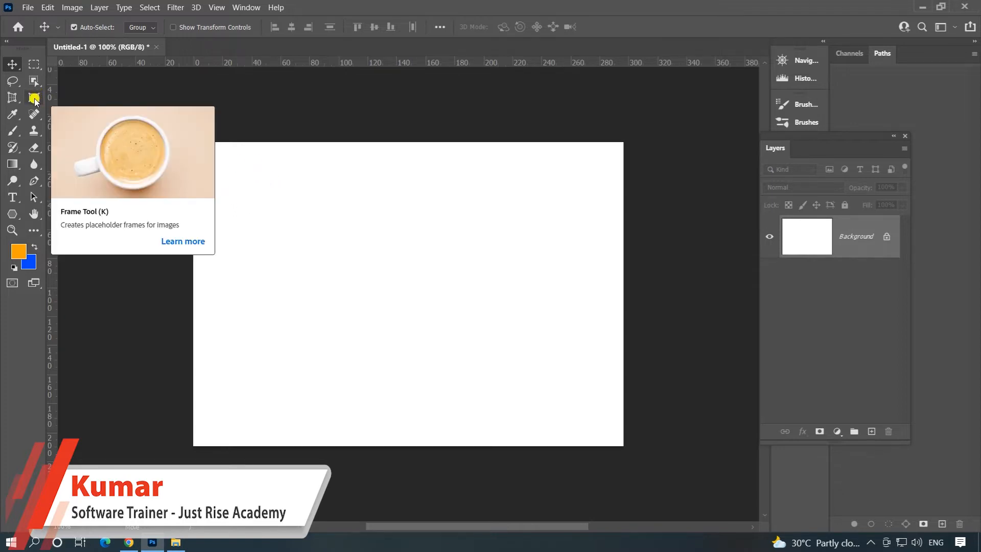
Create a tall rectangular frame on the canvas with the Frame tool and embed the Pexels photo numbered 1652117 in it.
{"action": "left_click", "coordinate": [34, 100]}
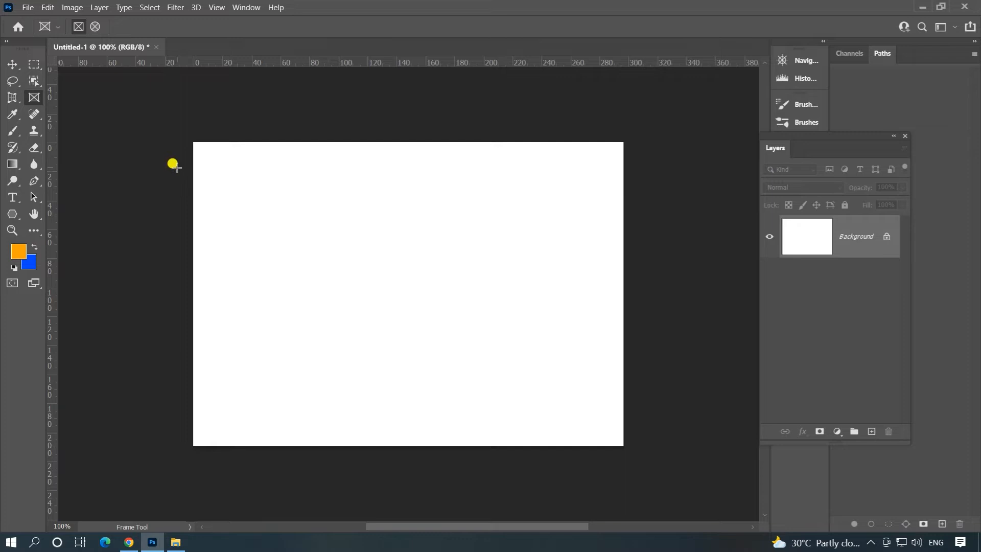
{"action": "left_click_drag", "start_coordinate": [242, 186], "coordinate": [370, 368]}
{"action": "left_click", "coordinate": [28, 7]}
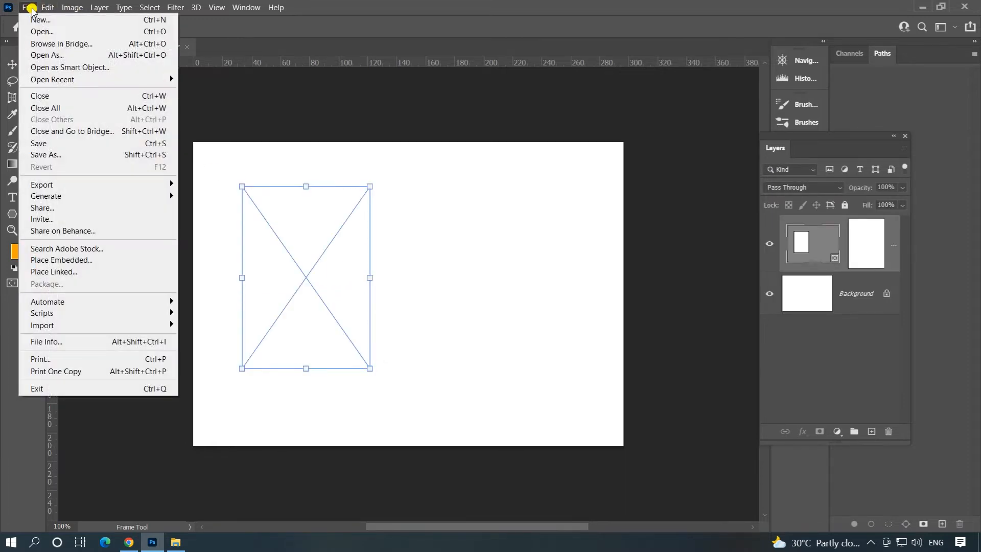
{"action": "left_click", "coordinate": [92, 261]}
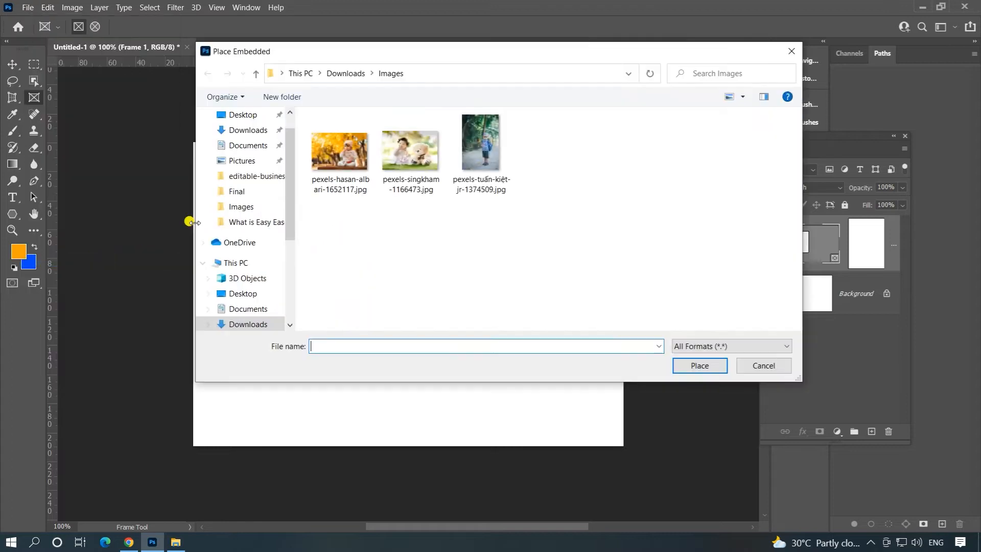
{"action": "left_click", "coordinate": [340, 153]}
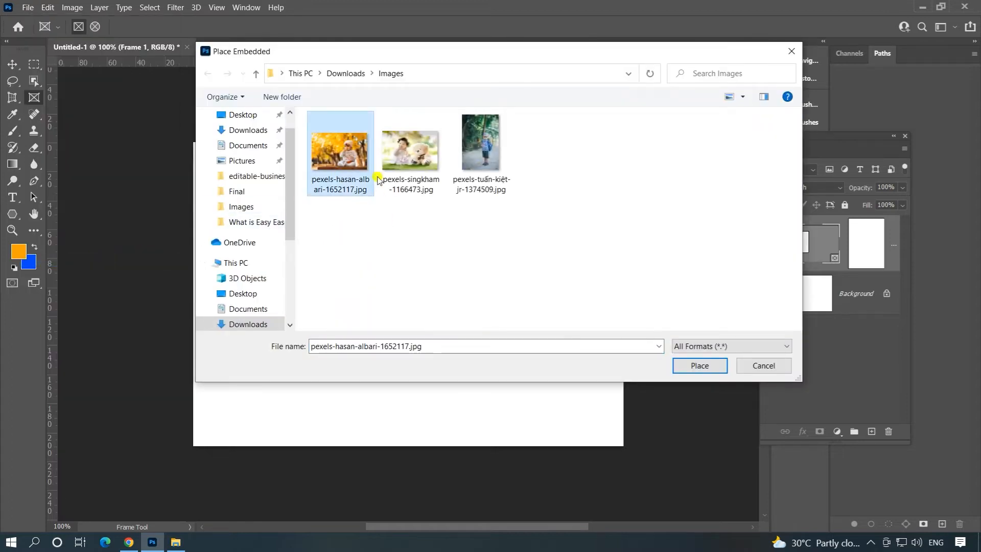
{"action": "left_click", "coordinate": [692, 366]}
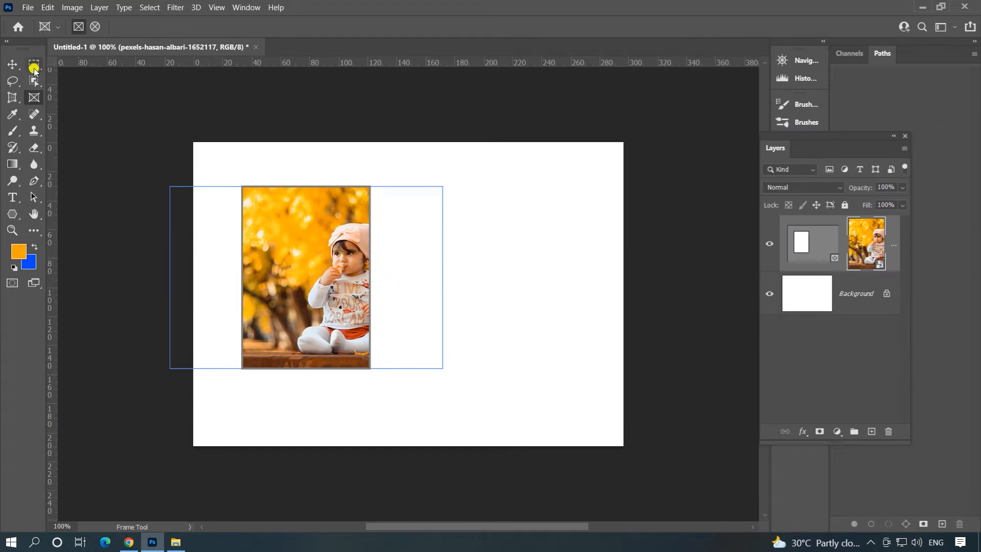
Select only the frame's image content and shift it sideways so the child is centred within the rectangular frame.
{"action": "left_click", "coordinate": [13, 63]}
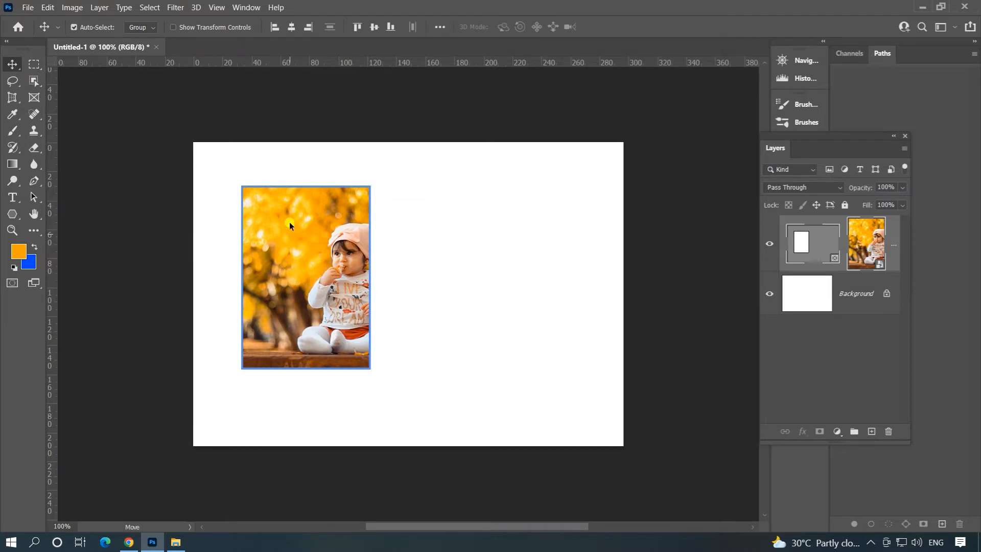
{"action": "left_click_drag", "start_coordinate": [759, 146], "coordinate": [639, 91]}
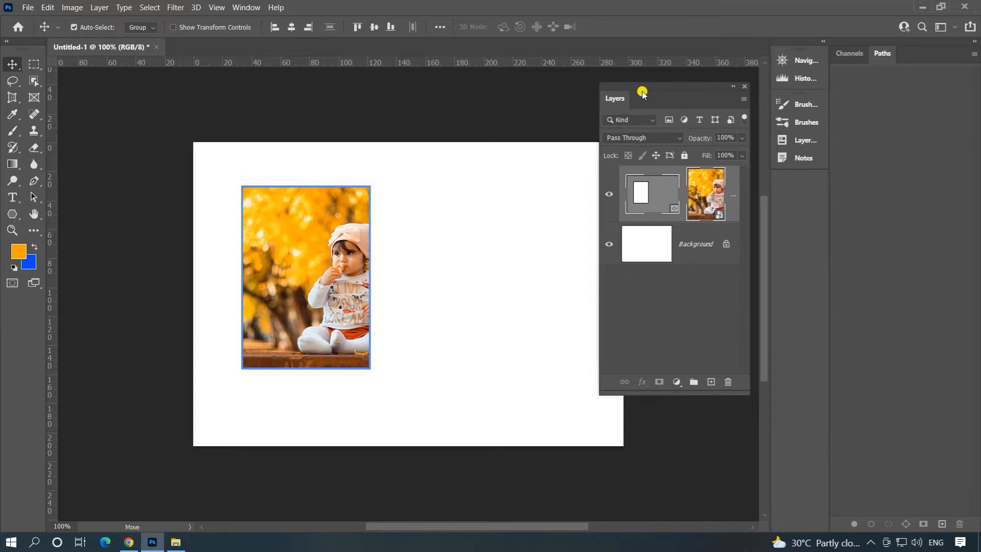
{"action": "left_click", "coordinate": [709, 272]}
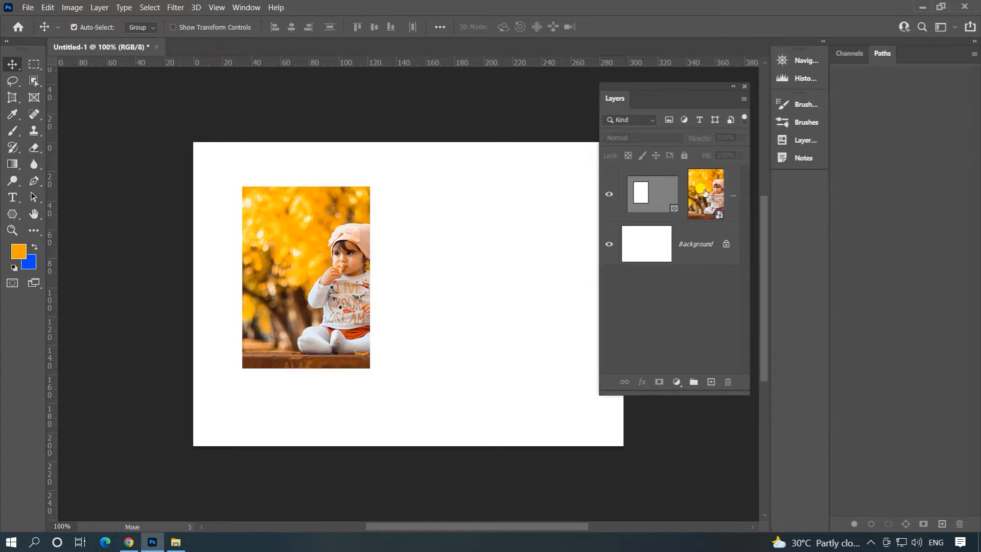
{"action": "left_click", "coordinate": [706, 192]}
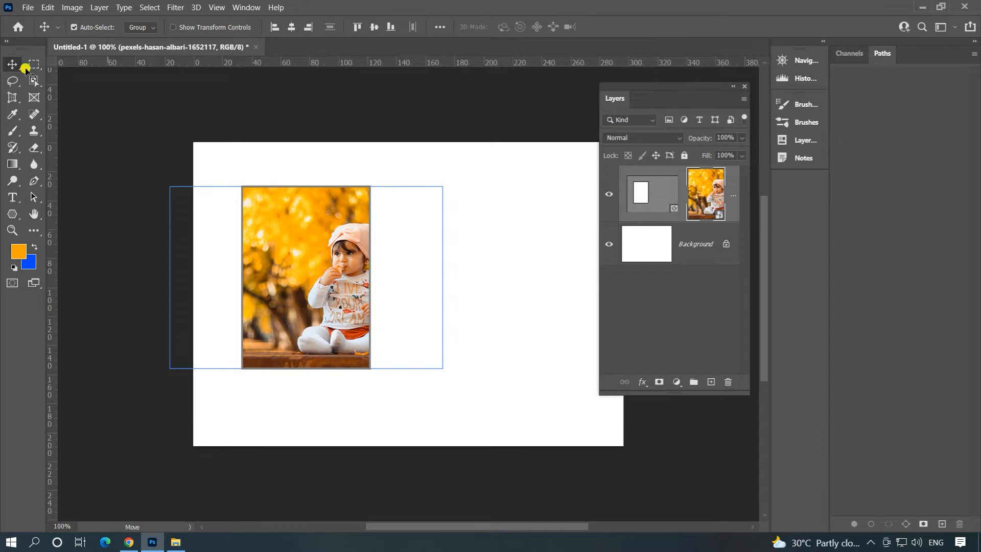
{"action": "left_click_drag", "start_coordinate": [320, 221], "coordinate": [301, 228]}
{"action": "left_click", "coordinate": [381, 163]}
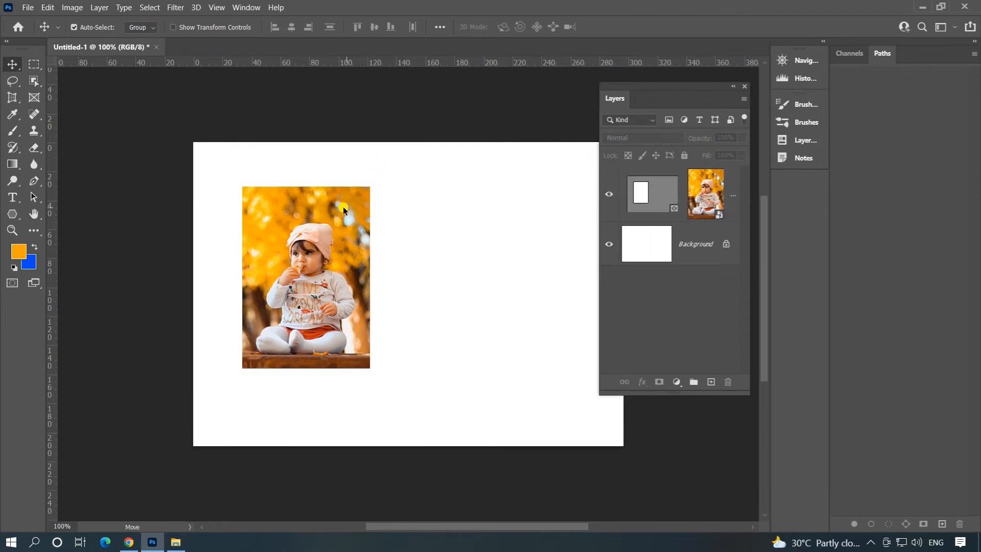
Shrink the rectangular frame inward on all four sides, and move it with its image towards the canvas's upper-left corner.
{"action": "left_click", "coordinate": [644, 193]}
{"action": "left_click_drag", "start_coordinate": [307, 185], "coordinate": [309, 206]}
{"action": "left_click_drag", "start_coordinate": [305, 368], "coordinate": [306, 362]}
{"action": "left_click_drag", "start_coordinate": [369, 283], "coordinate": [363, 283]}
{"action": "left_click_drag", "start_coordinate": [241, 284], "coordinate": [254, 284]}
{"action": "left_click", "coordinate": [430, 214]}
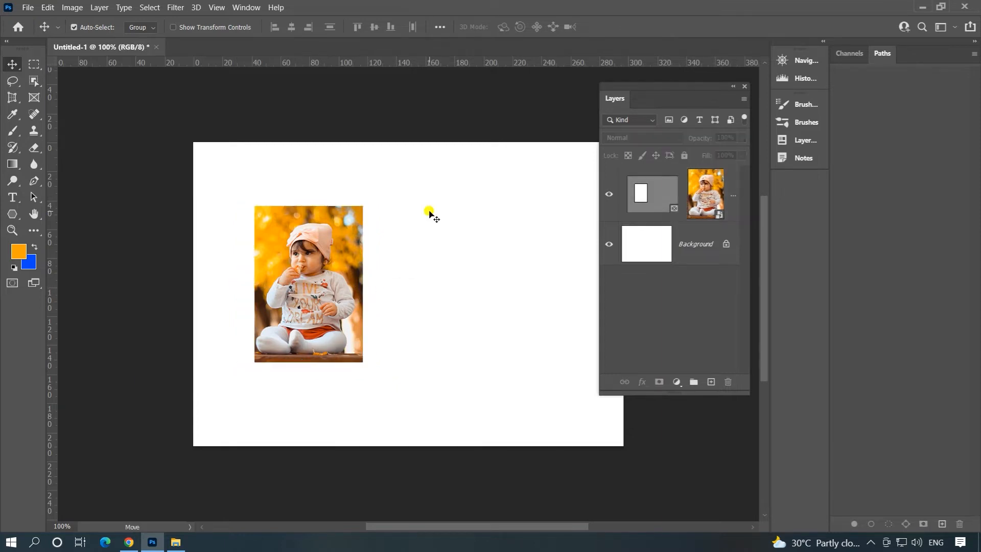
{"action": "left_click_drag", "start_coordinate": [329, 289], "coordinate": [286, 249]}
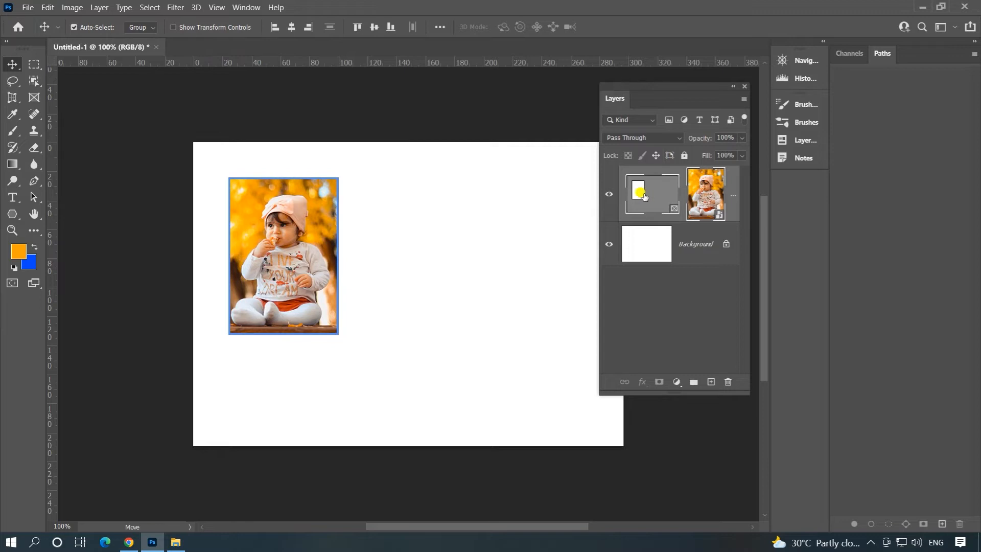
Scale the image inside the rectangular frame down slightly with Free Transform, leaving the frame's size alone.
{"action": "left_click", "coordinate": [703, 192]}
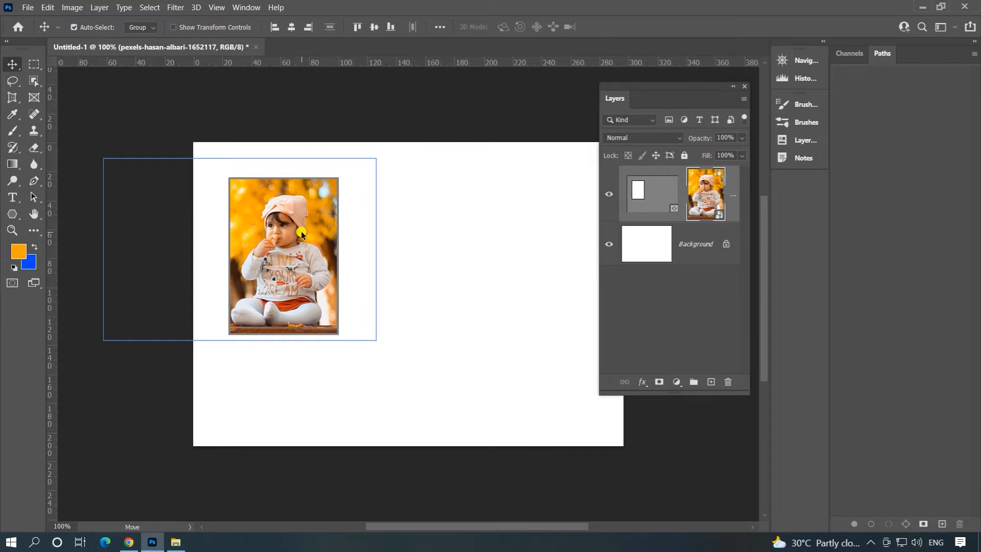
{"action": "left_click", "coordinate": [460, 261]}
{"action": "left_click", "coordinate": [706, 193]}
{"action": "key", "text": "ctrl"}
{"action": "key", "text": "ctrl+t"}
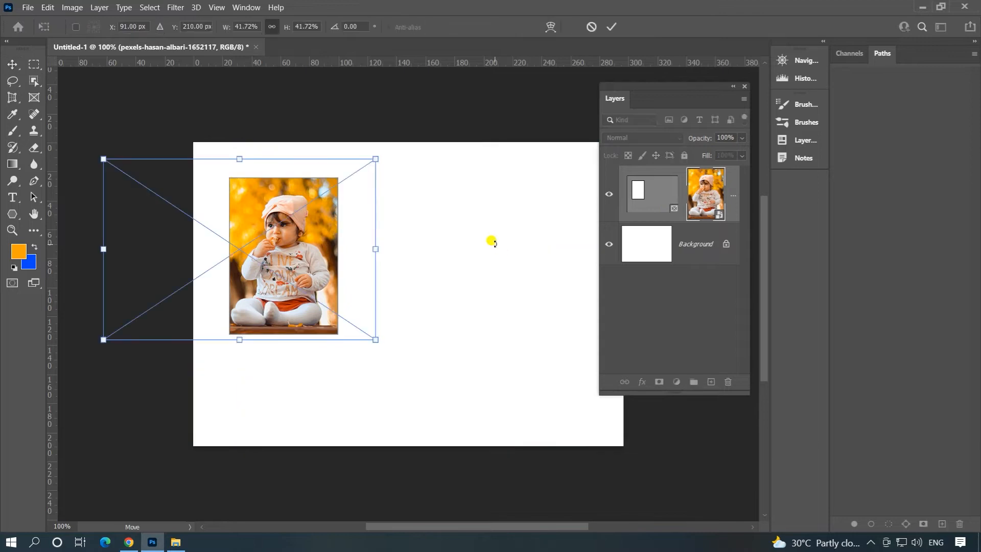
{"action": "left_click_drag", "start_coordinate": [241, 163], "coordinate": [240, 171]}
{"action": "left_click_drag", "start_coordinate": [241, 340], "coordinate": [240, 333]}
{"action": "key", "text": "Return"}
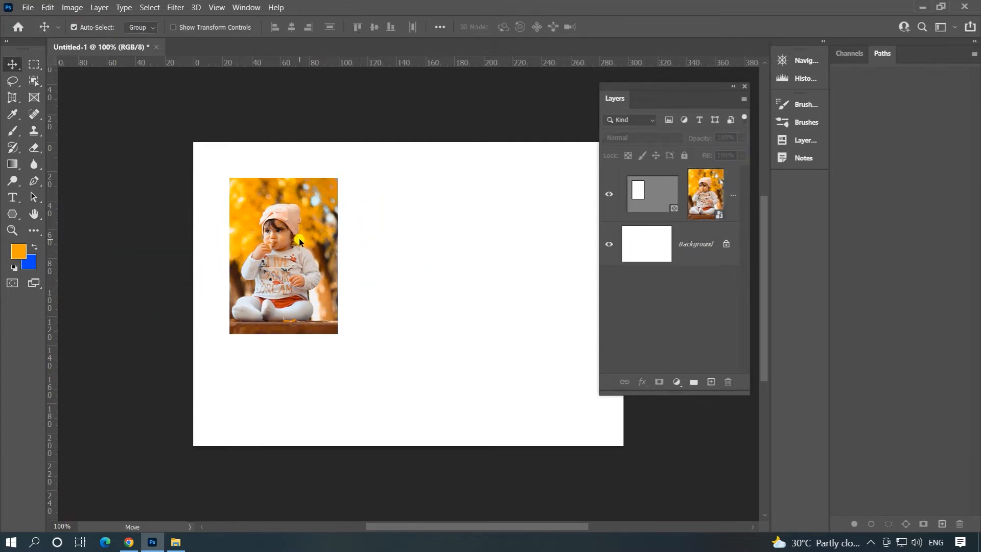
Enlarge the rectangular frame together with its image to about 107% using Free Transform.
{"action": "left_click", "coordinate": [276, 231]}
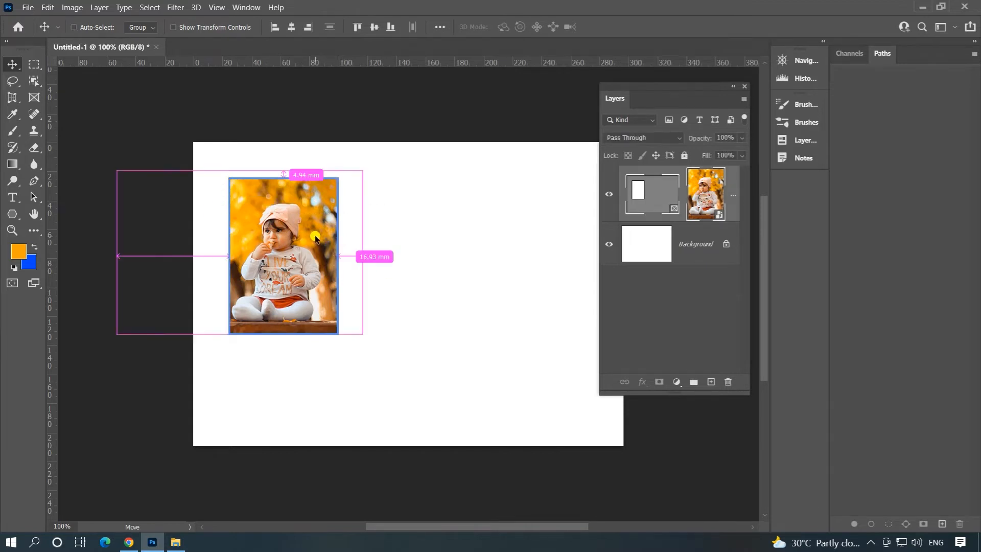
{"action": "key", "text": "ctrl+t"}
{"action": "left_click_drag", "start_coordinate": [337, 178], "coordinate": [382, 192]}
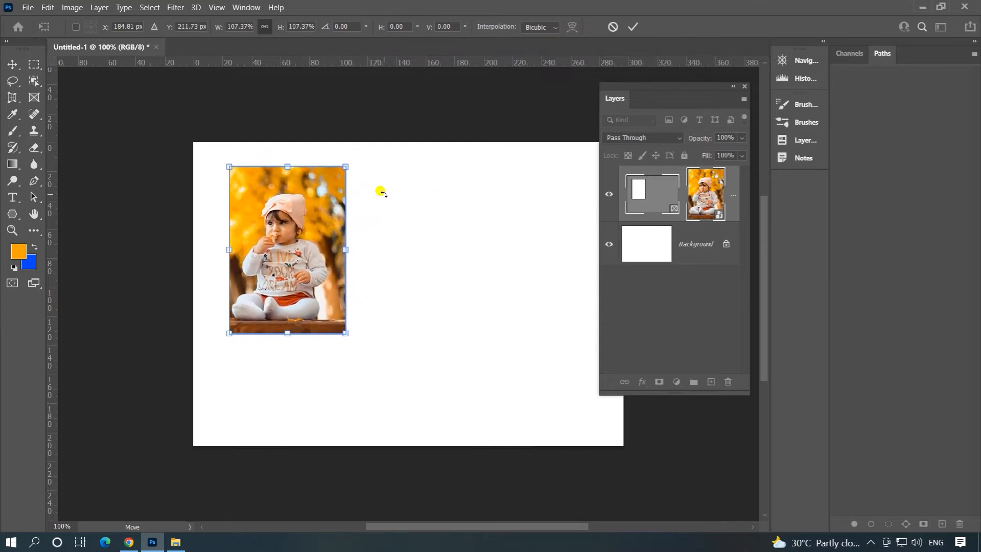
{"action": "key", "text": "Return"}
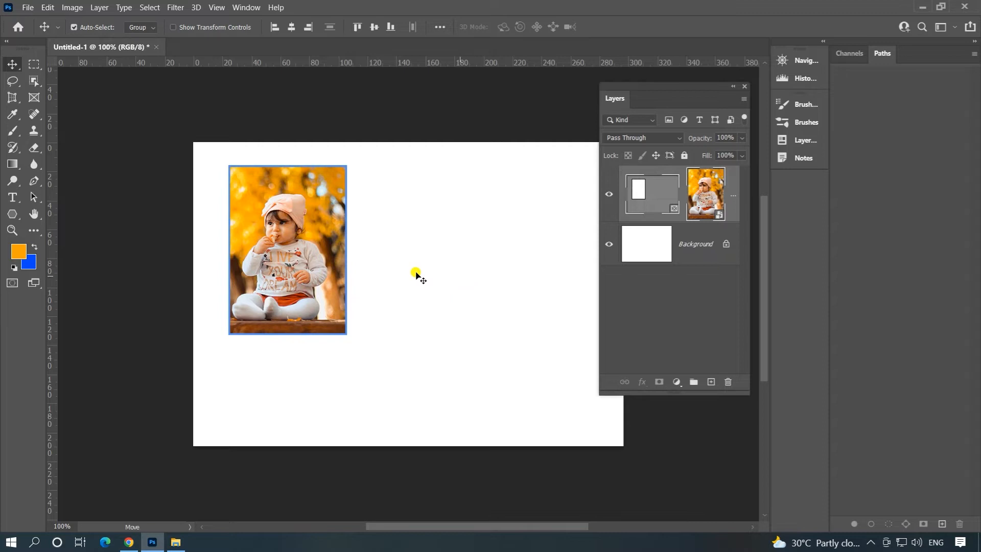
Create an elliptical frame beside the first photo and embed the Pexels photo numbered 1166473 in it.
{"action": "left_click", "coordinate": [34, 98]}
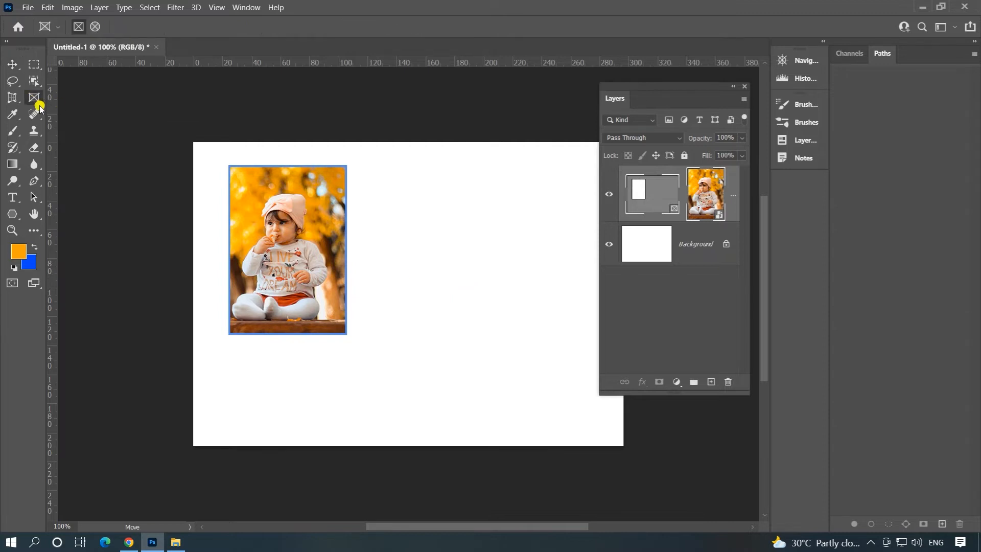
{"action": "left_click", "coordinate": [96, 26]}
{"action": "left_click_drag", "start_coordinate": [408, 183], "coordinate": [538, 351]}
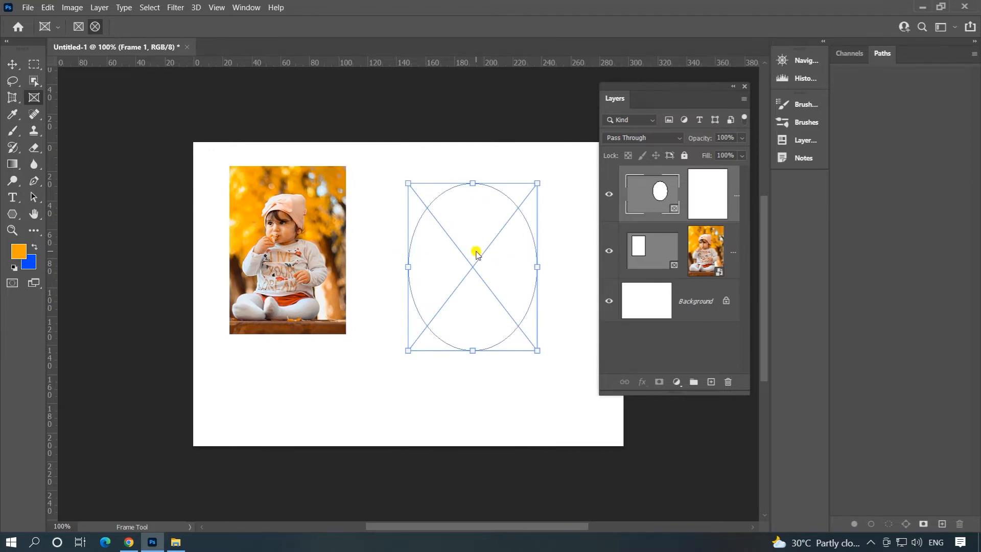
{"action": "left_click", "coordinate": [28, 9]}
{"action": "left_click", "coordinate": [66, 260]}
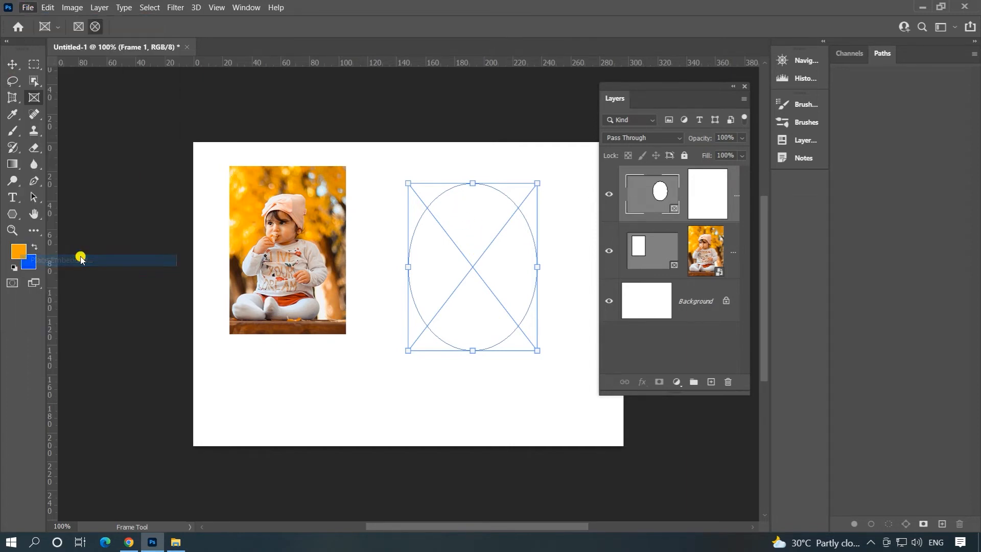
{"action": "left_click", "coordinate": [402, 152]}
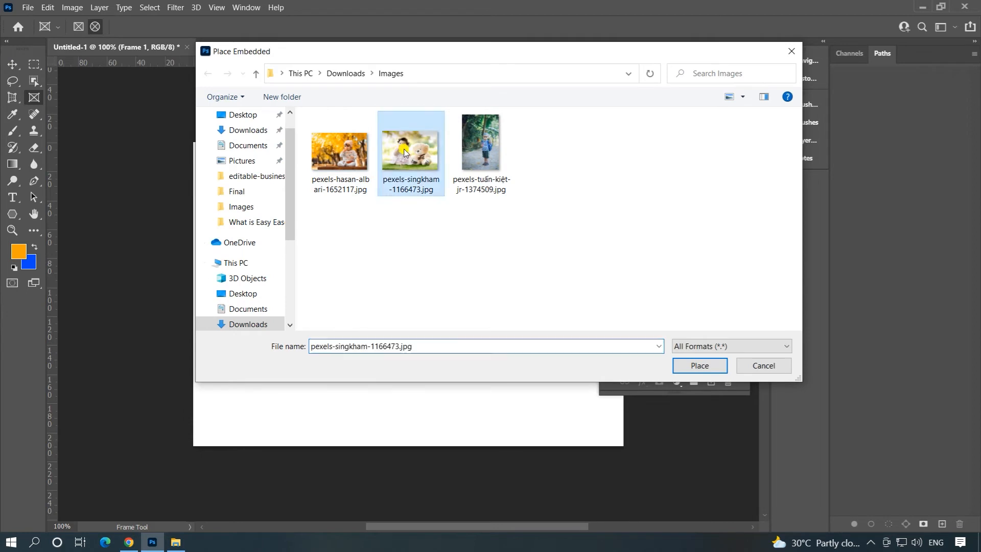
{"action": "left_click", "coordinate": [696, 366]}
Select the elliptical frame and shrink it from its upper, lower and right edges around the child.
{"action": "key", "text": "v"}
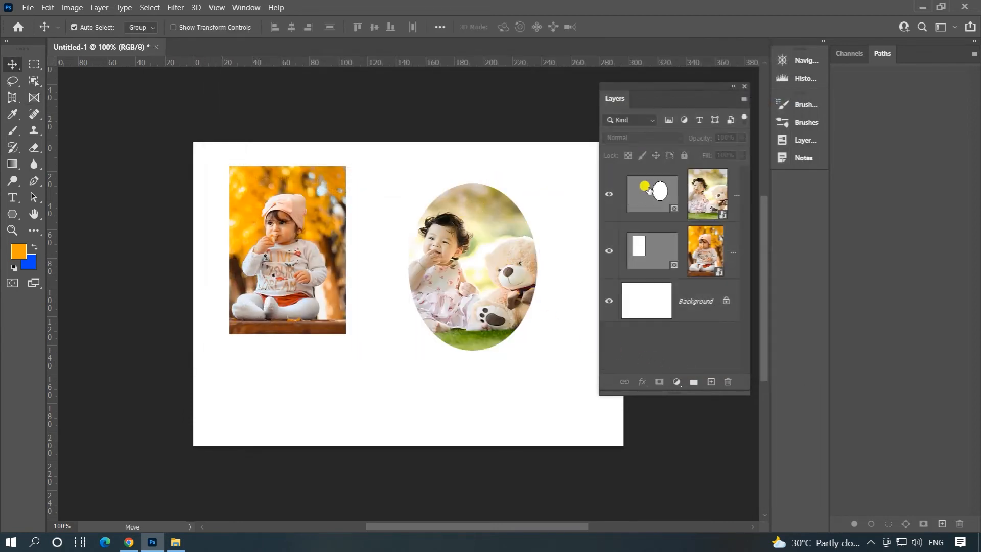
{"action": "left_click", "coordinate": [645, 195]}
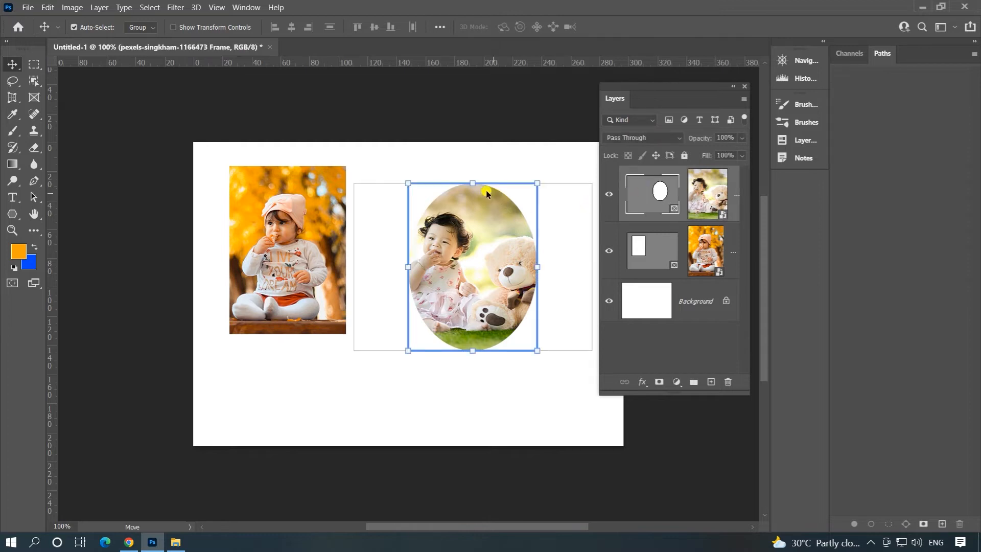
{"action": "left_click_drag", "start_coordinate": [472, 184], "coordinate": [473, 191]}
{"action": "left_click_drag", "start_coordinate": [471, 348], "coordinate": [472, 333]}
{"action": "left_click_drag", "start_coordinate": [537, 262], "coordinate": [506, 265]}
Transform the image inside the elliptical frame, enlarging and repositioning it independently of the frame.
{"action": "left_click", "coordinate": [463, 255]}
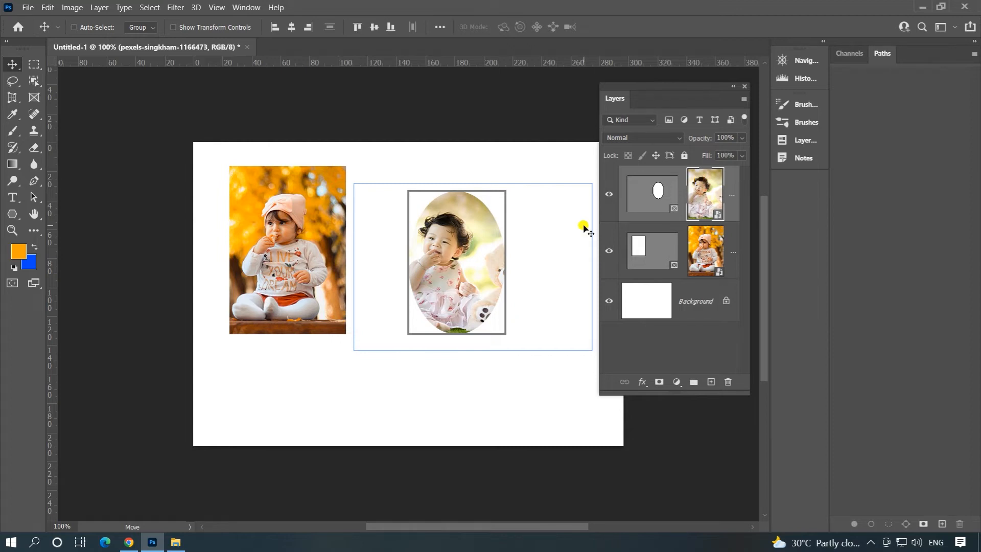
{"action": "key", "text": "ctrl+t"}
{"action": "mouse_move", "coordinate": [468, 182]}
{"action": "left_mouse_down"}
{"action": "mouse_move", "coordinate": [464, 202]}
{"action": "mouse_move", "coordinate": [471, 168]}
{"action": "left_mouse_up"}
{"action": "left_click_drag", "start_coordinate": [473, 269], "coordinate": [483, 289]}
{"action": "left_click_drag", "start_coordinate": [492, 354], "coordinate": [491, 356]}
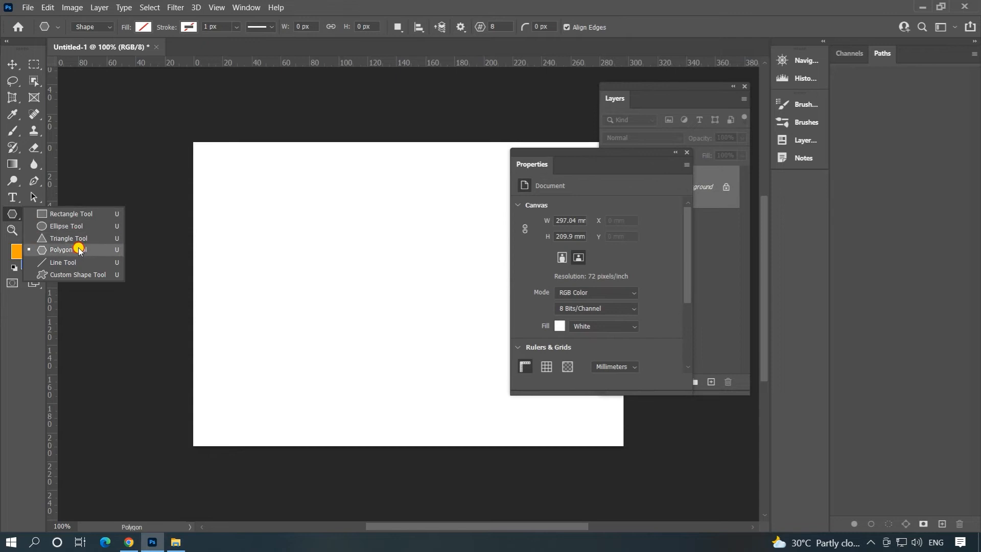
Draw an eight-sided polygon of about 285 × 308 px on the blank canvas and convert its layer to a frame.
{"action": "left_click", "coordinate": [79, 249]}
{"action": "left_click_drag", "start_coordinate": [237, 200], "coordinate": [383, 356]}
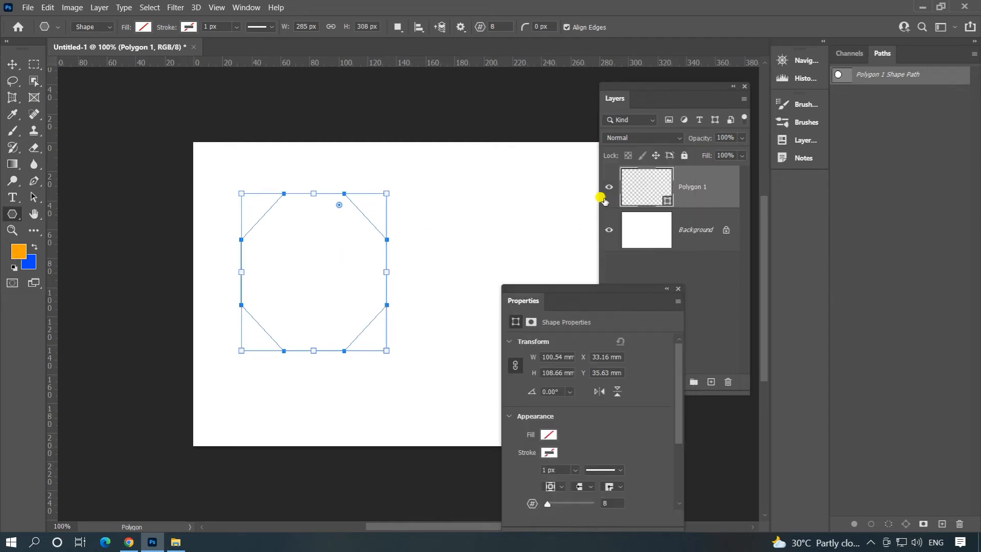
{"action": "right_click", "coordinate": [721, 184]}
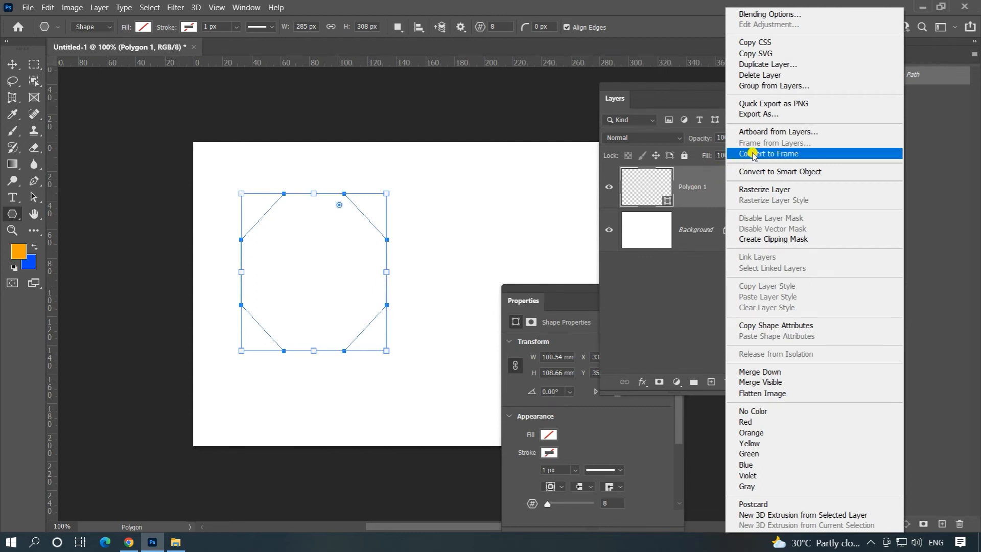
{"action": "left_click", "coordinate": [753, 153]}
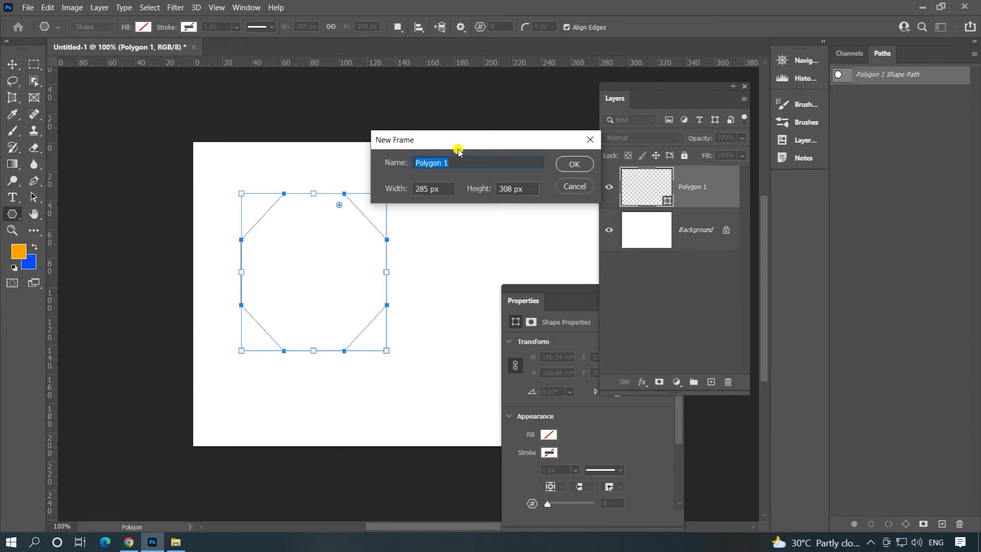
{"action": "left_click", "coordinate": [570, 162]}
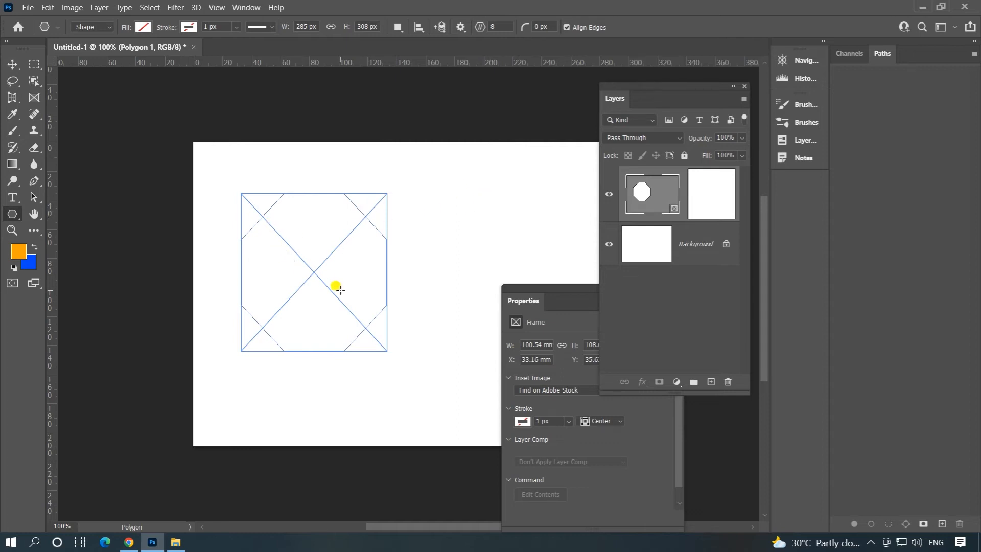
Embed the Pexels photo numbered 1374509 in the octagonal frame and deselect it.
{"action": "key", "text": "v"}
{"action": "left_click_drag", "start_coordinate": [230, 157], "coordinate": [307, 284]}
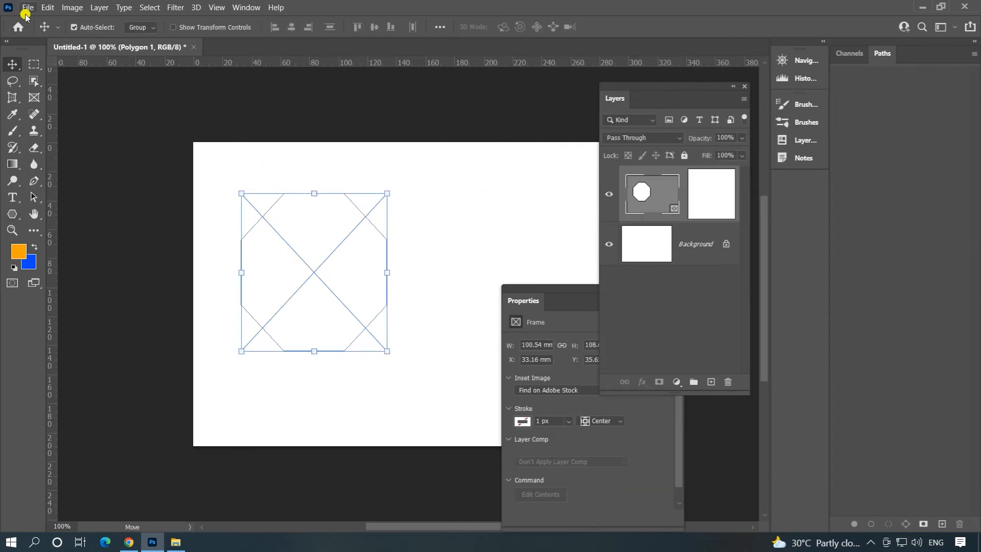
{"action": "left_click", "coordinate": [27, 16]}
{"action": "left_click", "coordinate": [77, 260]}
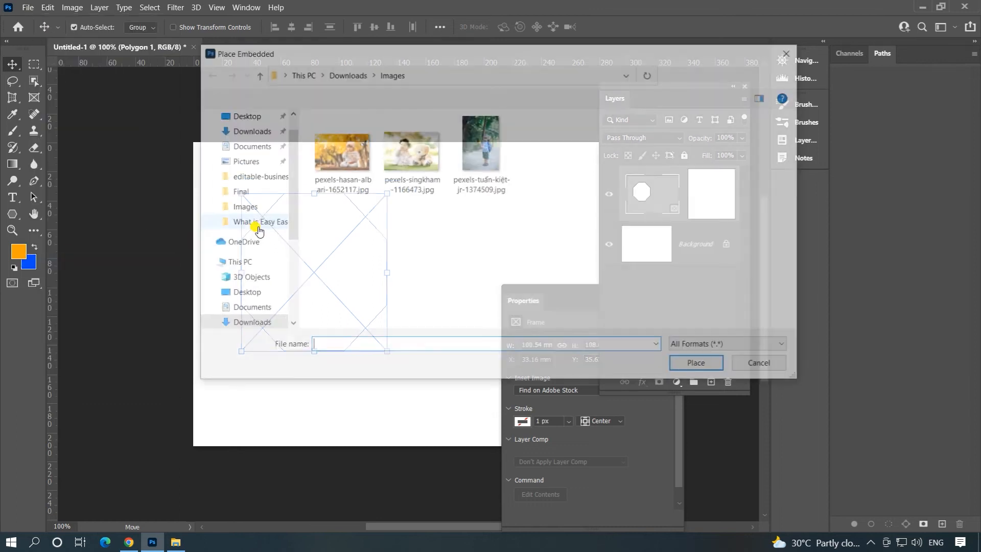
{"action": "left_click", "coordinate": [477, 143]}
{"action": "left_click", "coordinate": [698, 366]}
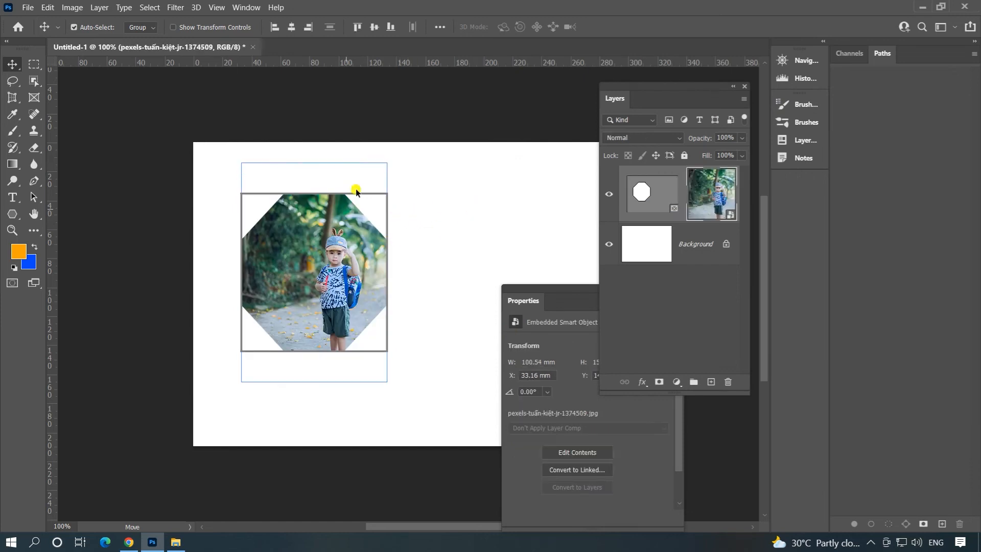
{"action": "left_click", "coordinate": [437, 171]}
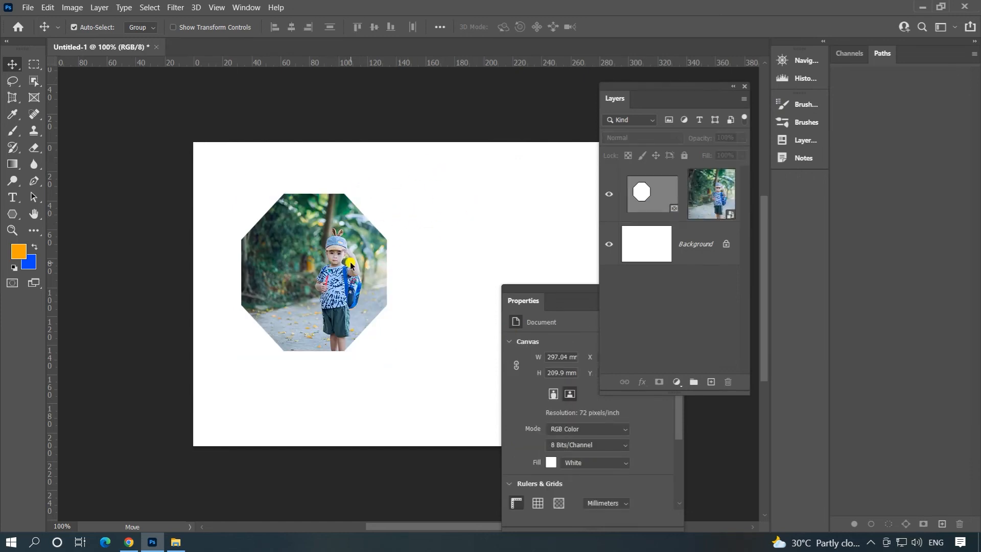
Delete the octagonal frame together with its photo from the canvas.
{"action": "left_click_drag", "start_coordinate": [12, 214], "coordinate": [74, 277]}
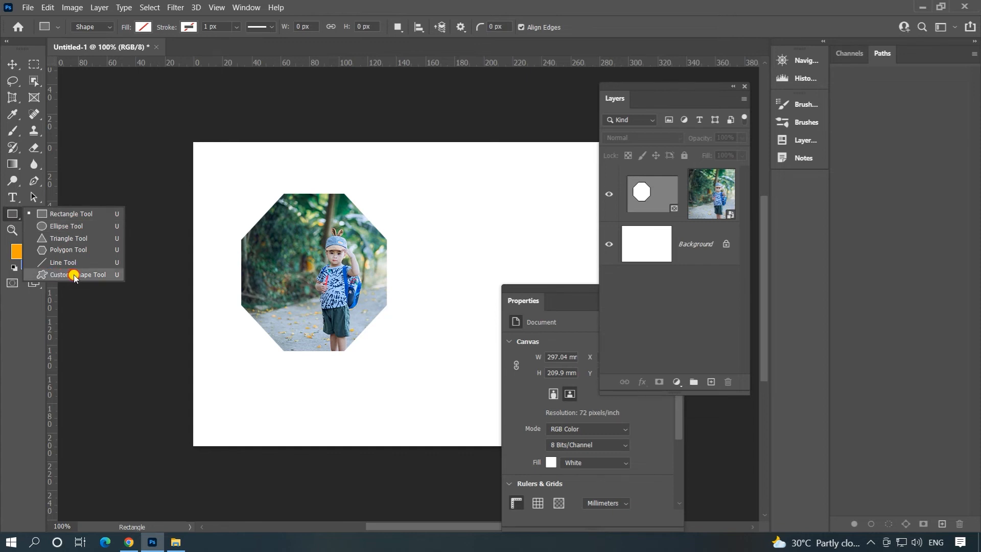
{"action": "left_click_drag", "start_coordinate": [74, 276], "coordinate": [74, 277]}
{"action": "left_click", "coordinate": [13, 64]}
{"action": "left_click", "coordinate": [347, 338]}
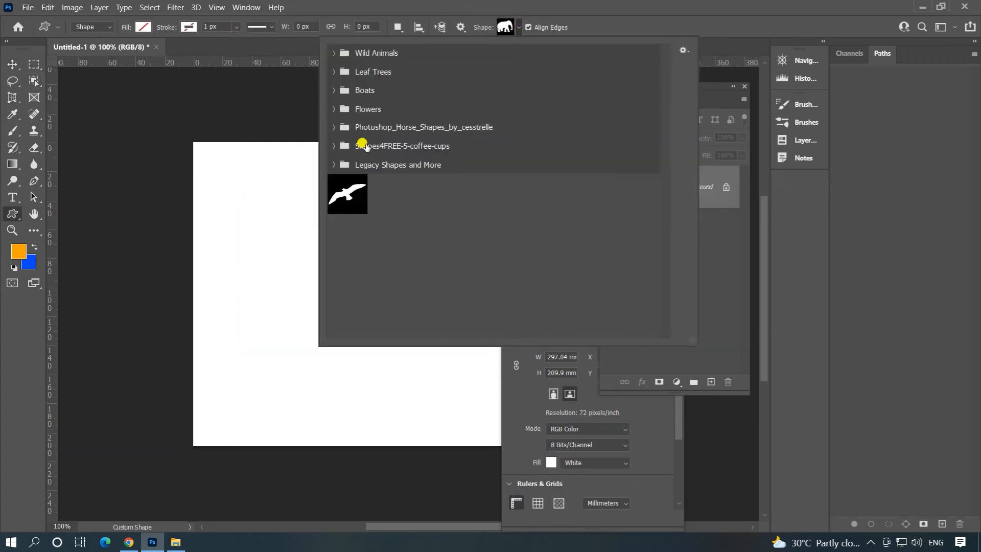
Draw the Wild Animals elephant custom shape at about 435 × 326 px and convert its layer to a frame.
{"action": "left_click", "coordinate": [334, 53]}
{"action": "left_click", "coordinate": [522, 122]}
{"action": "left_click_drag", "start_coordinate": [228, 208], "coordinate": [445, 372]}
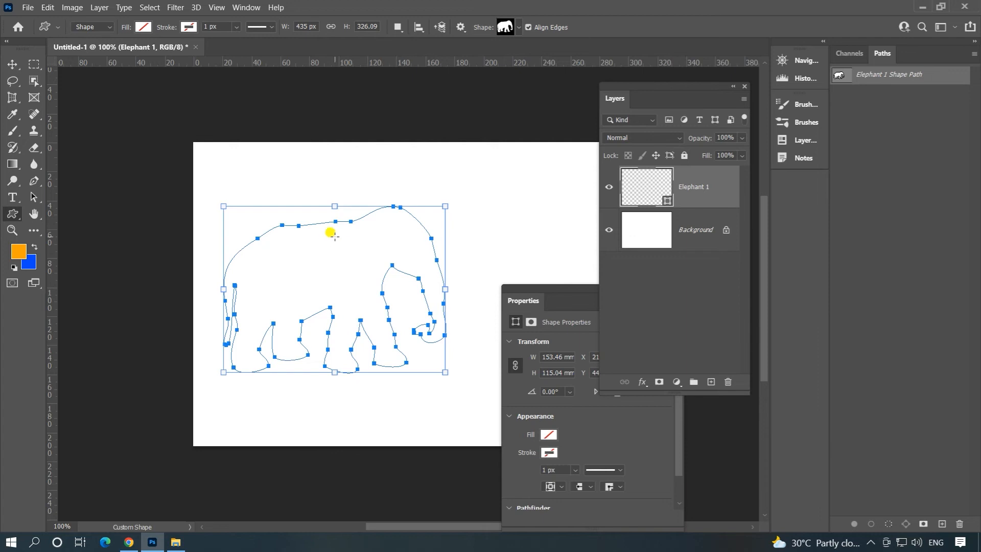
{"action": "right_click", "coordinate": [725, 180]}
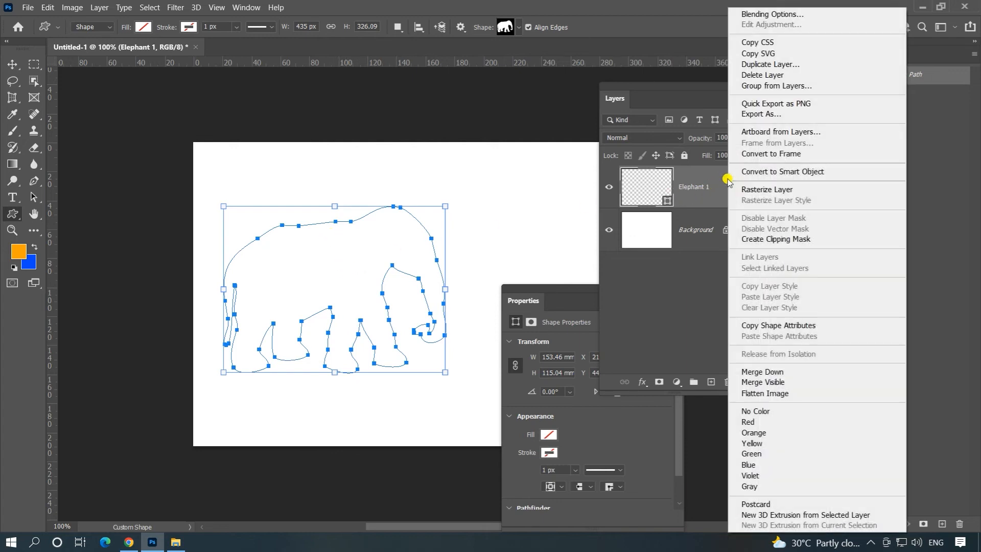
{"action": "left_click", "coordinate": [750, 154]}
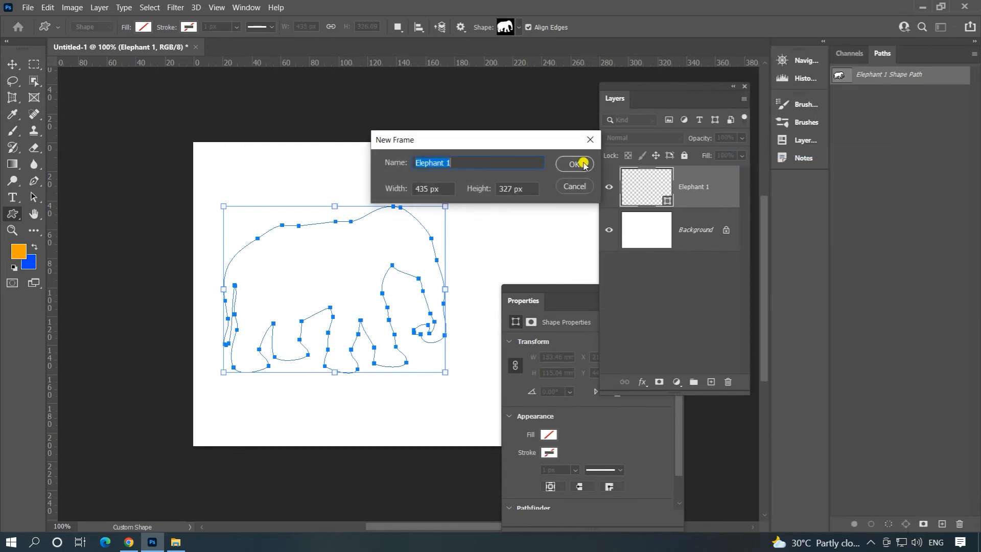
{"action": "left_click", "coordinate": [583, 164]}
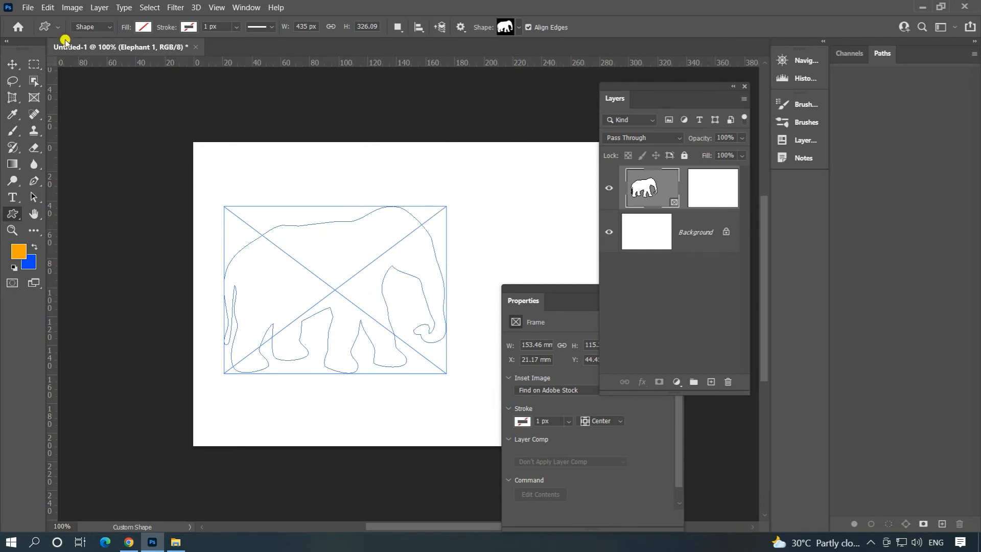
Embed the Pexels photo numbered 1652117 in the elephant-shaped frame.
{"action": "left_click", "coordinate": [27, 7]}
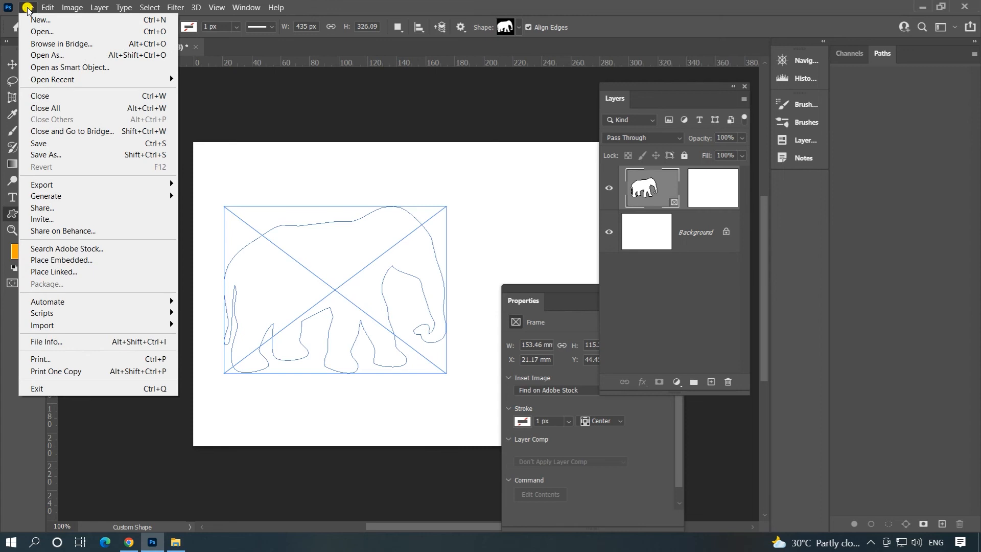
{"action": "left_click", "coordinate": [81, 261]}
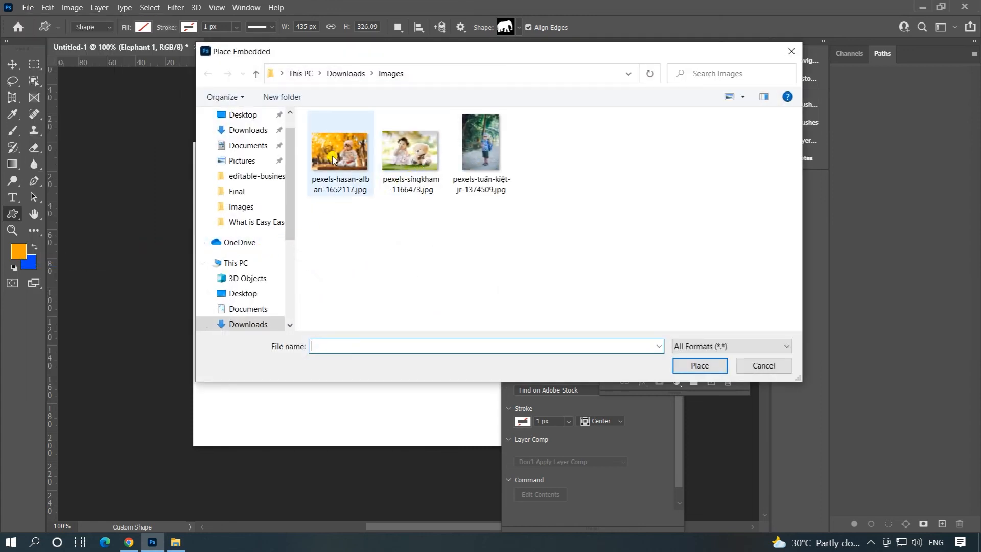
{"action": "left_click", "coordinate": [335, 154]}
{"action": "left_click", "coordinate": [692, 367]}
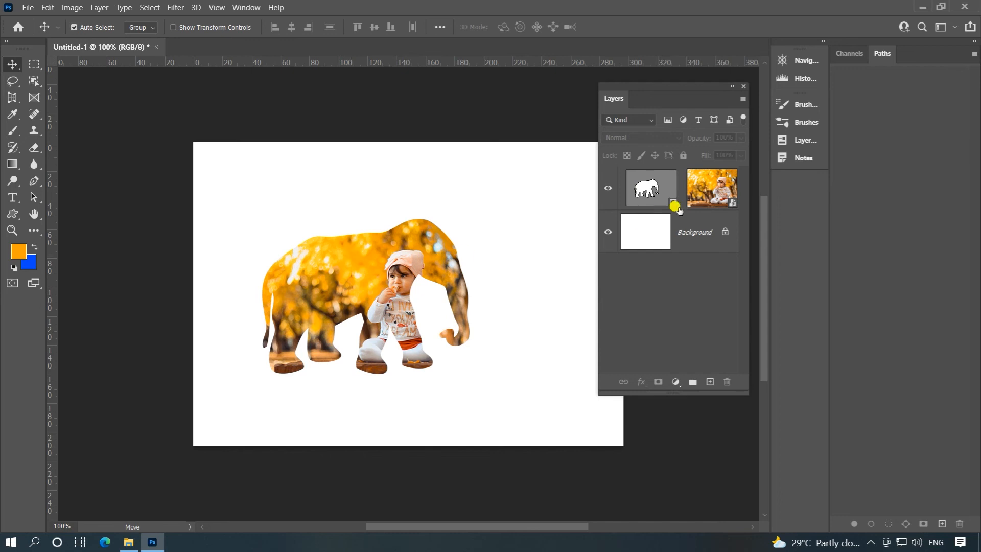
Give the elephant frame a purple stroke, increase the stroke's width and deselect the frame.
{"action": "double_click", "coordinate": [648, 188]}
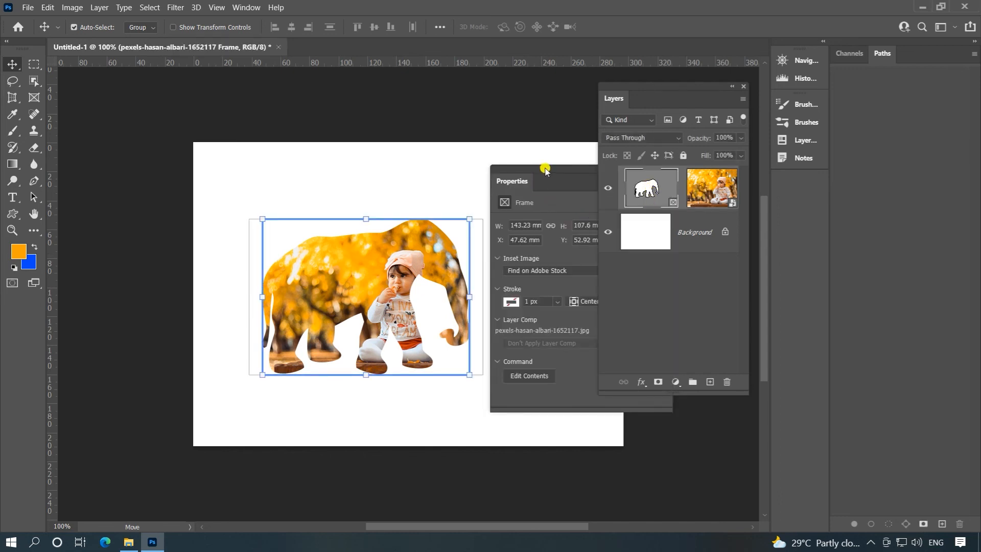
{"action": "left_click_drag", "start_coordinate": [542, 169], "coordinate": [598, 207]}
{"action": "left_click", "coordinate": [567, 341]}
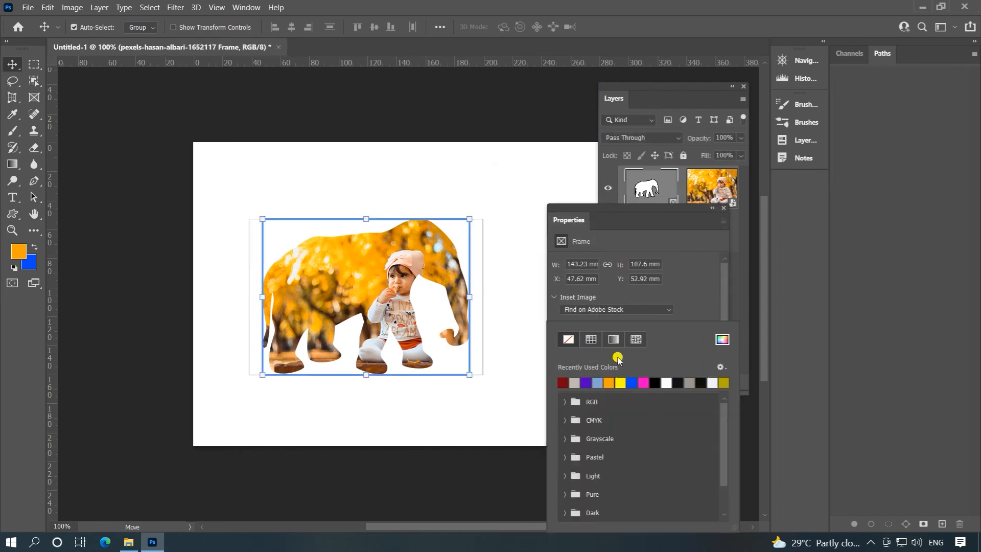
{"action": "left_click", "coordinate": [645, 381]}
{"action": "left_click", "coordinate": [645, 381]}
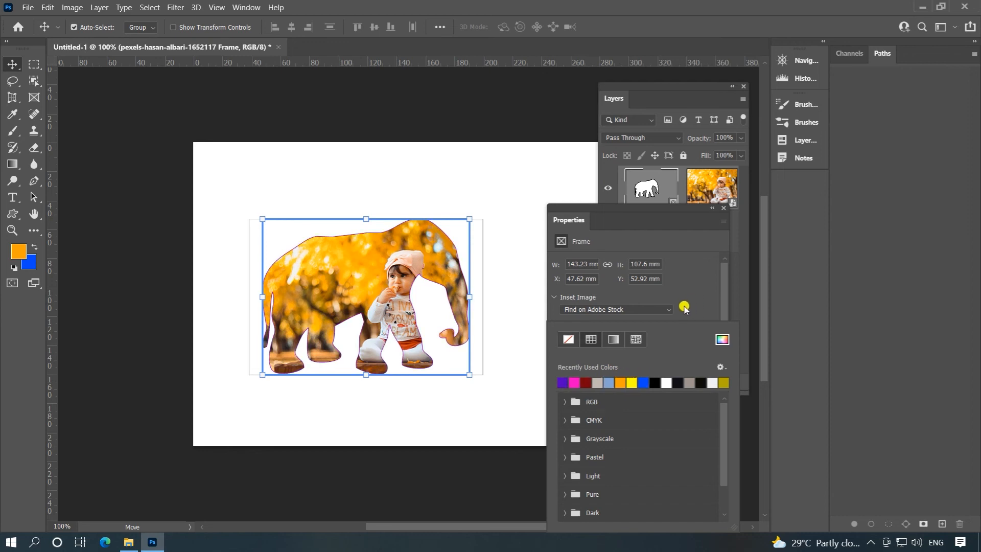
{"action": "left_click", "coordinate": [689, 303]}
{"action": "left_click", "coordinate": [616, 341]}
{"action": "mouse_move", "coordinate": [618, 355]}
{"action": "left_mouse_down"}
{"action": "mouse_move", "coordinate": [637, 356]}
{"action": "mouse_move", "coordinate": [615, 356]}
{"action": "left_mouse_up"}
{"action": "left_click", "coordinate": [223, 159]}
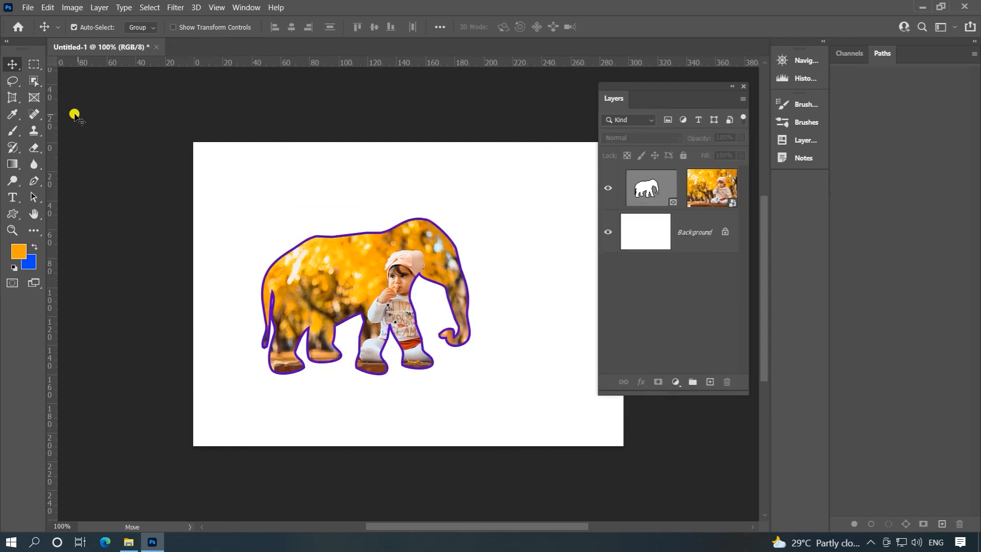
{"action": "left_click", "coordinate": [33, 97]}
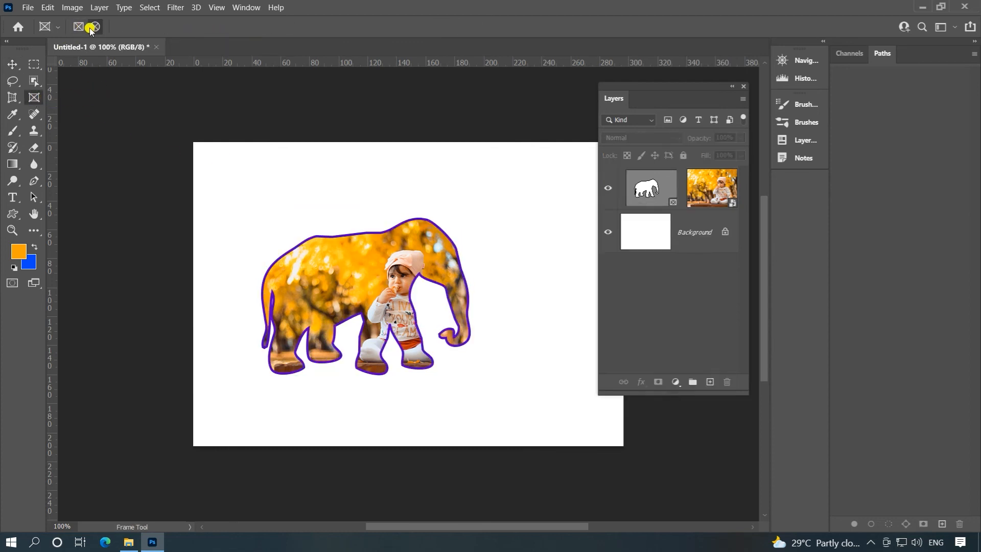
{"action": "key", "text": "u"}
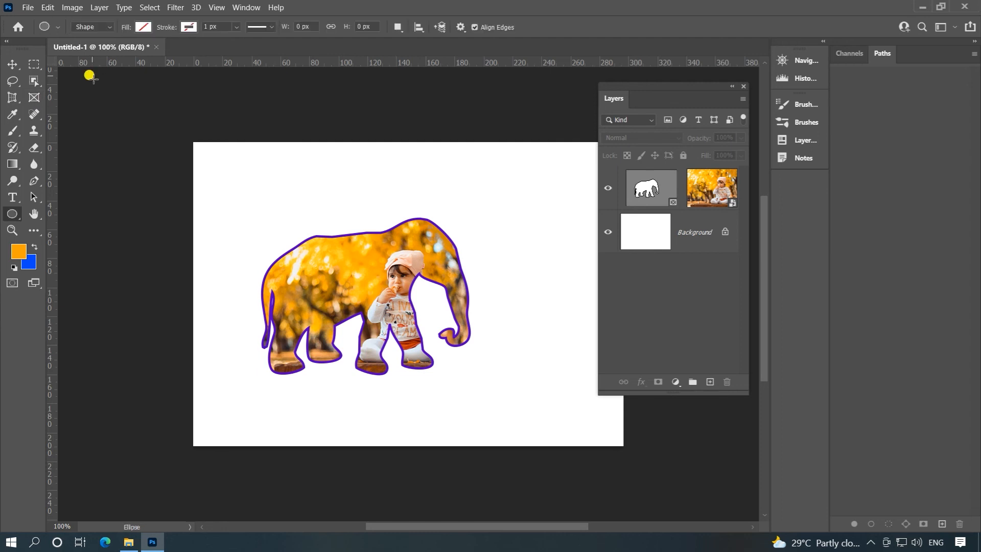
{"action": "left_click_drag", "start_coordinate": [13, 217], "coordinate": [64, 276]}
{"action": "left_click", "coordinate": [519, 27]}
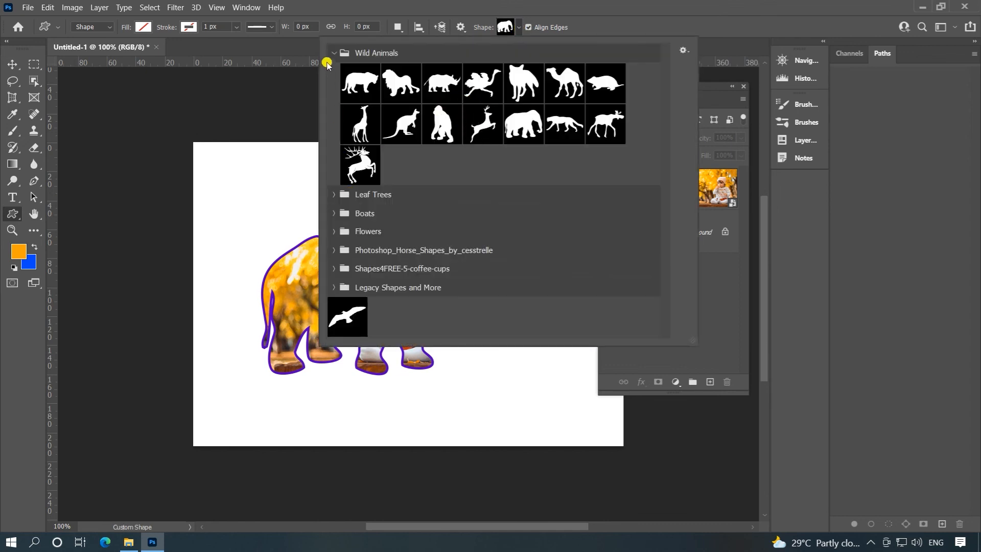
{"action": "key", "text": "v"}
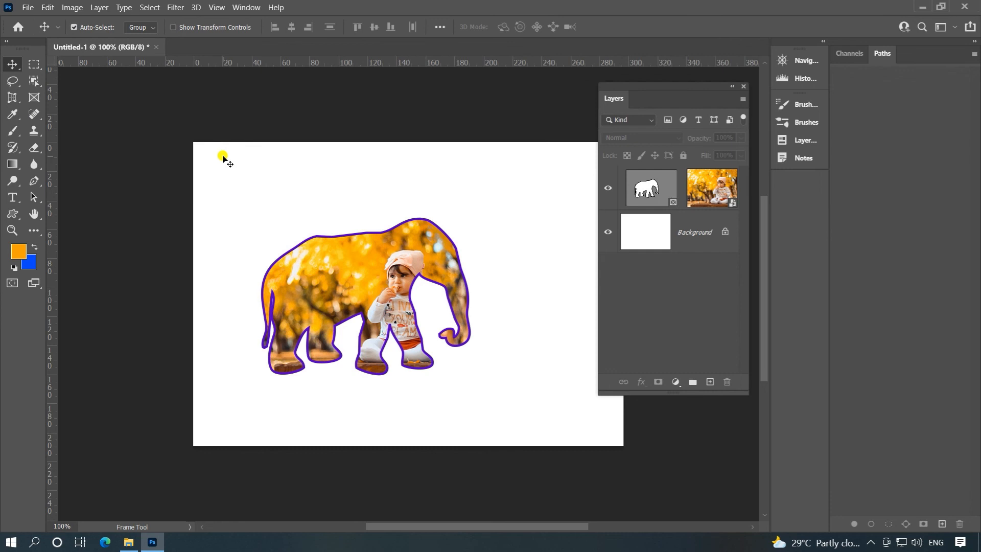